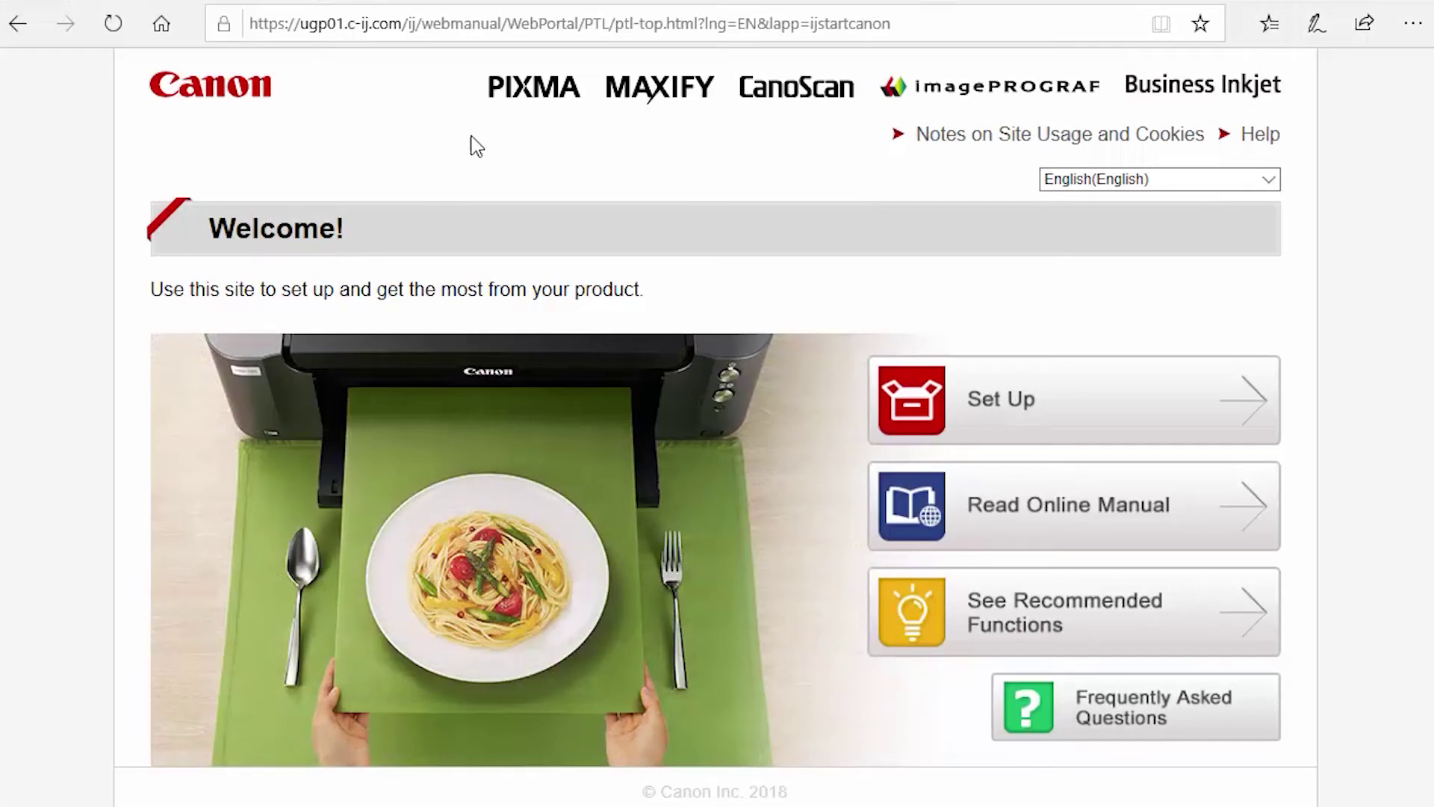
Search Canon's IJ Setup site for the MG6620 printer under Set Up.
left_click(1014, 409)
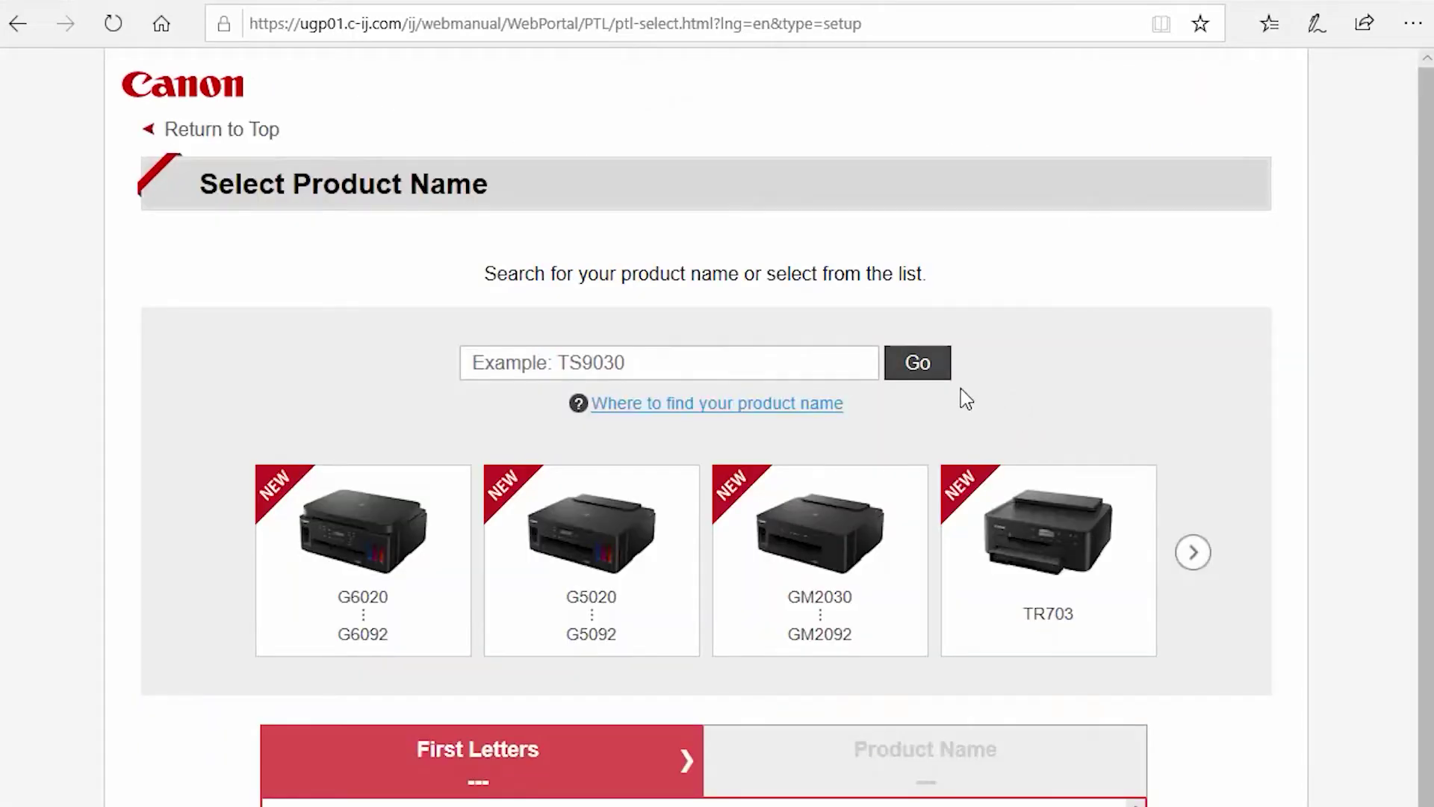
left_click(522, 363)
type("MG")
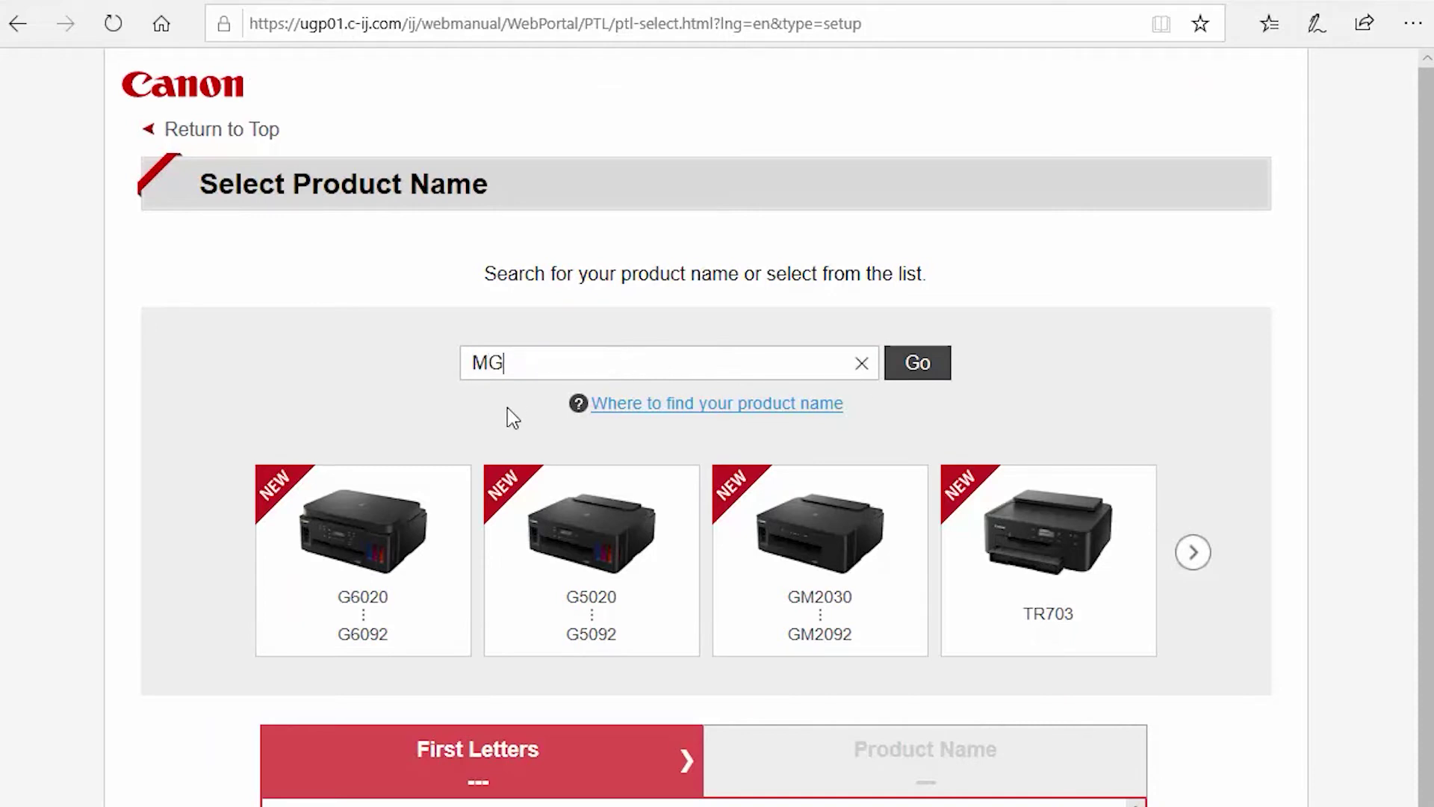
type("6620")
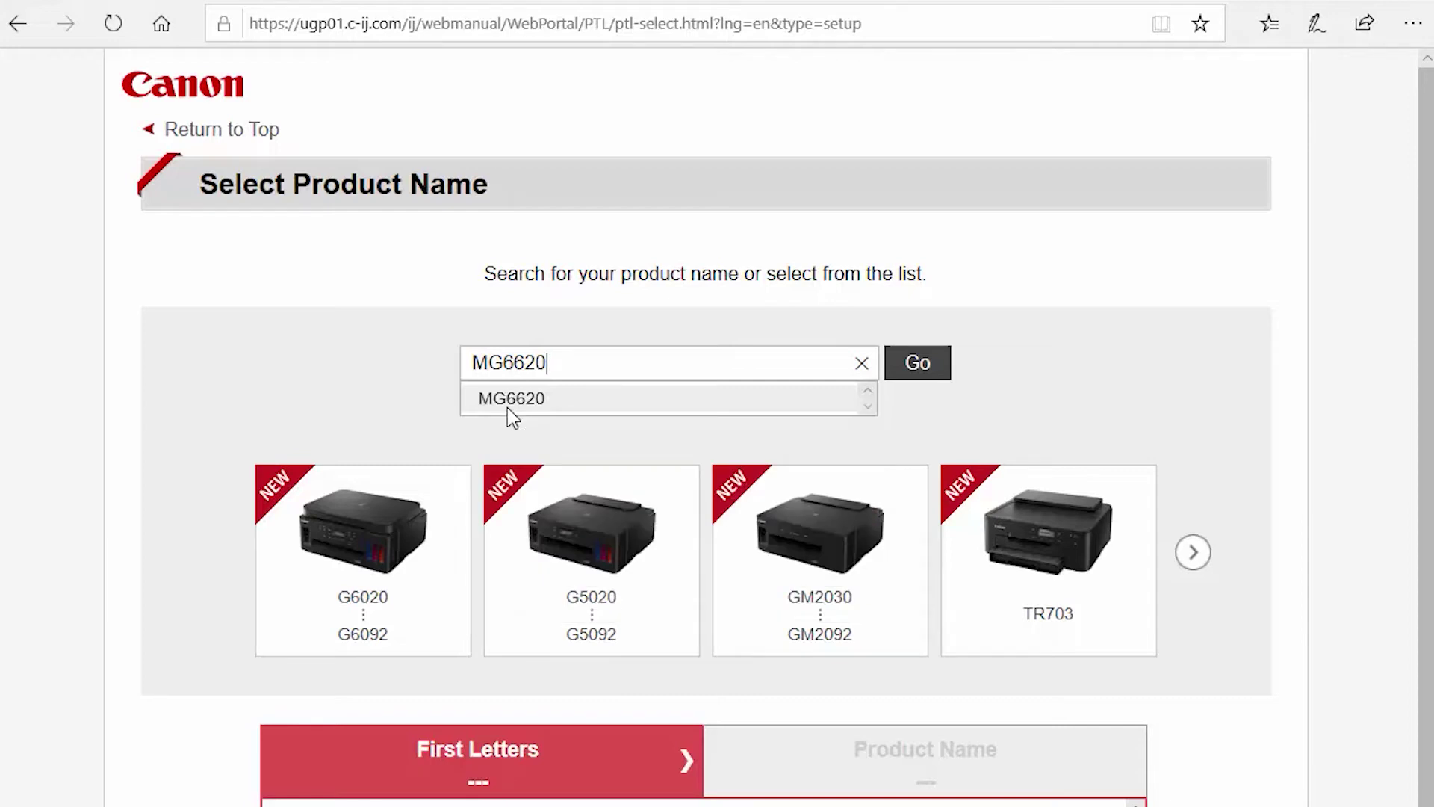
left_click(544, 406)
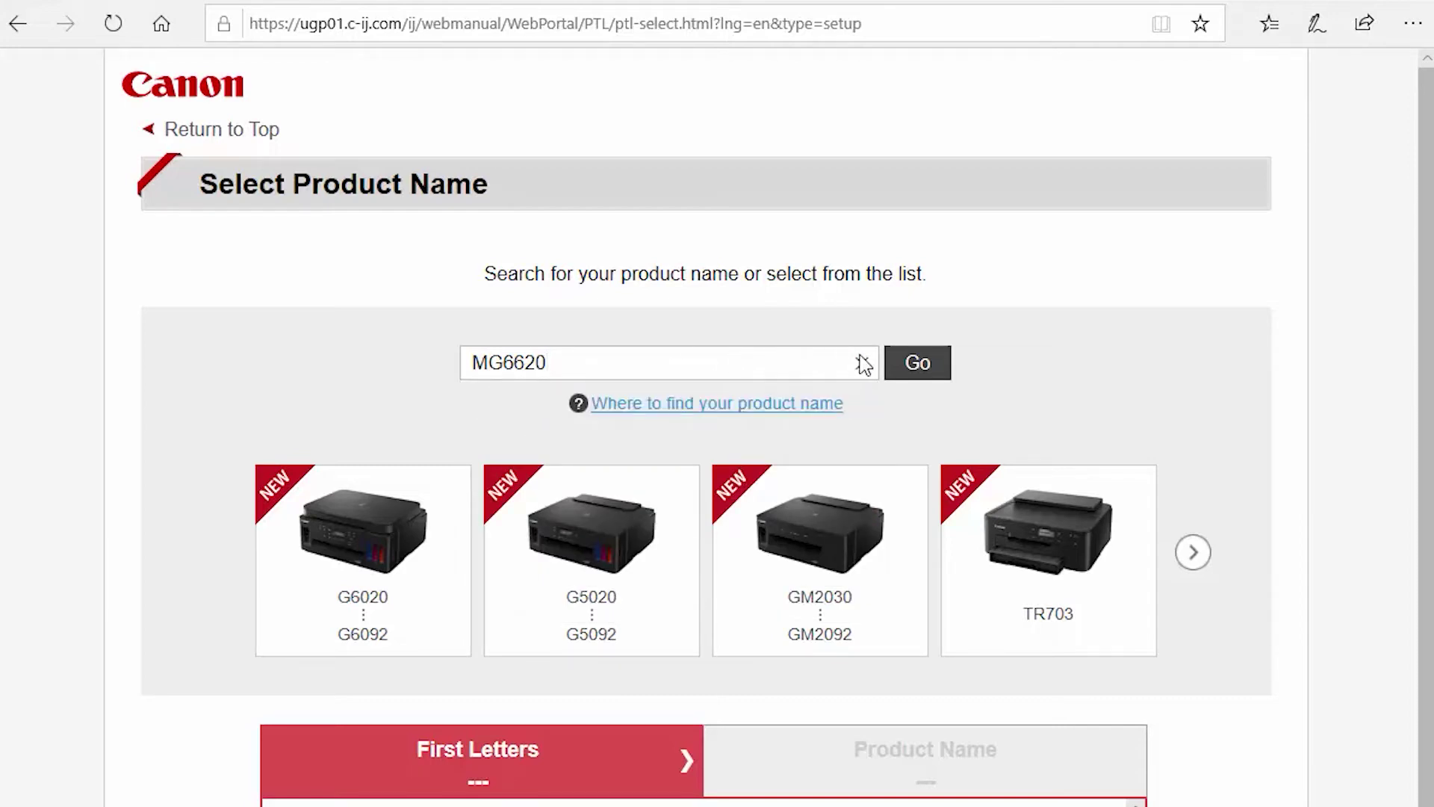
left_click(914, 375)
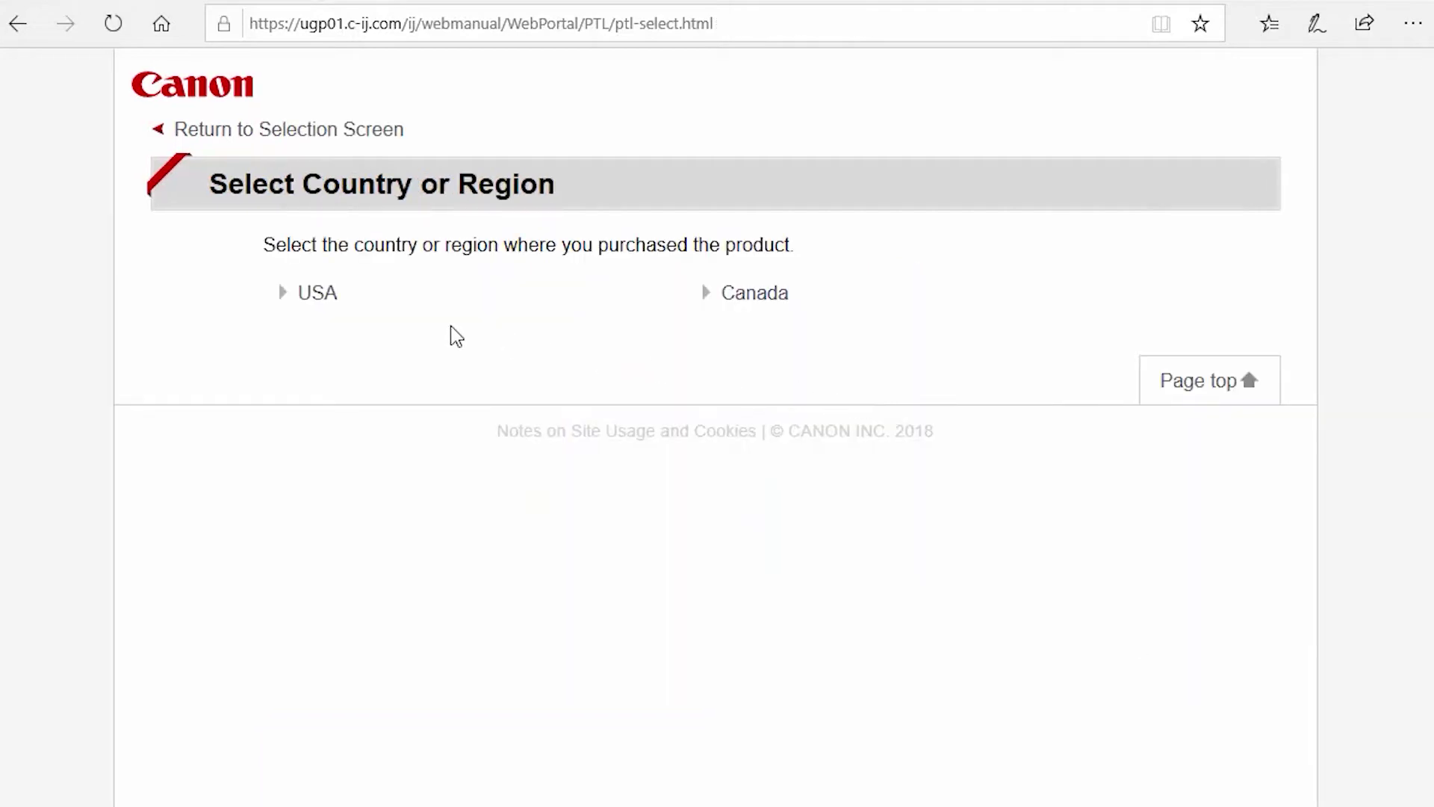
Pick USA as the region, then save and run the MG6600 series Windows setup file.
left_click(317, 299)
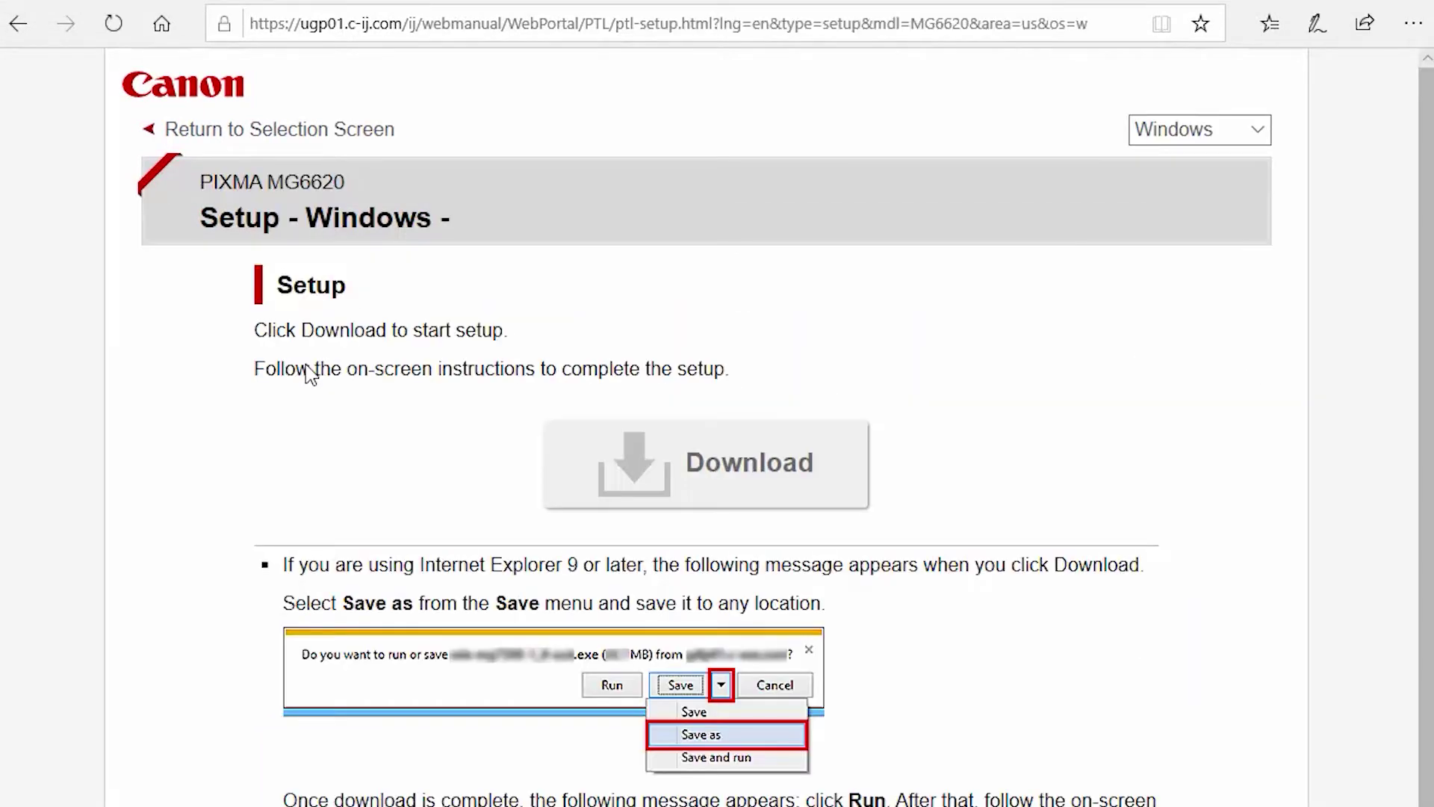
left_click(770, 469)
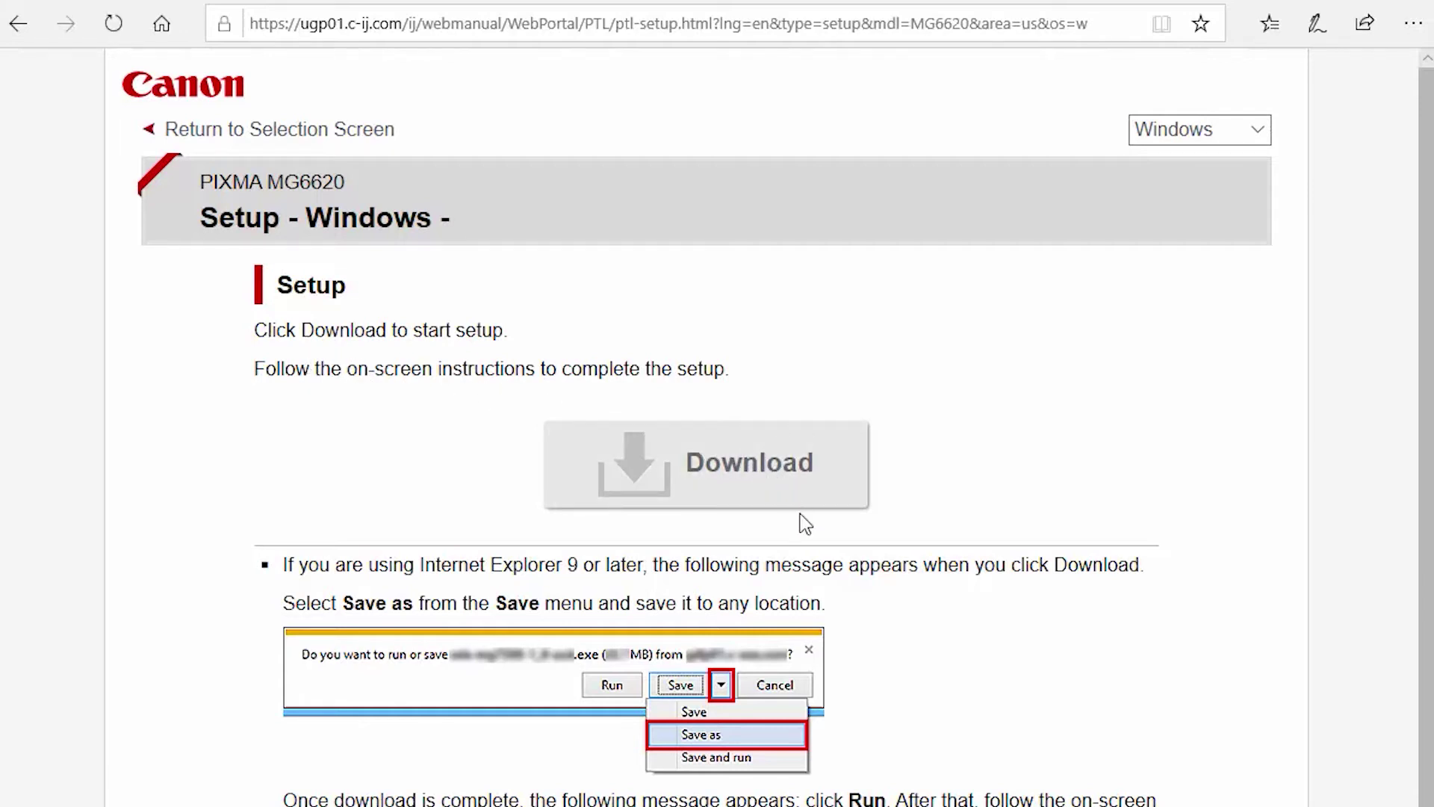
scroll(879, 570, "down", 2)
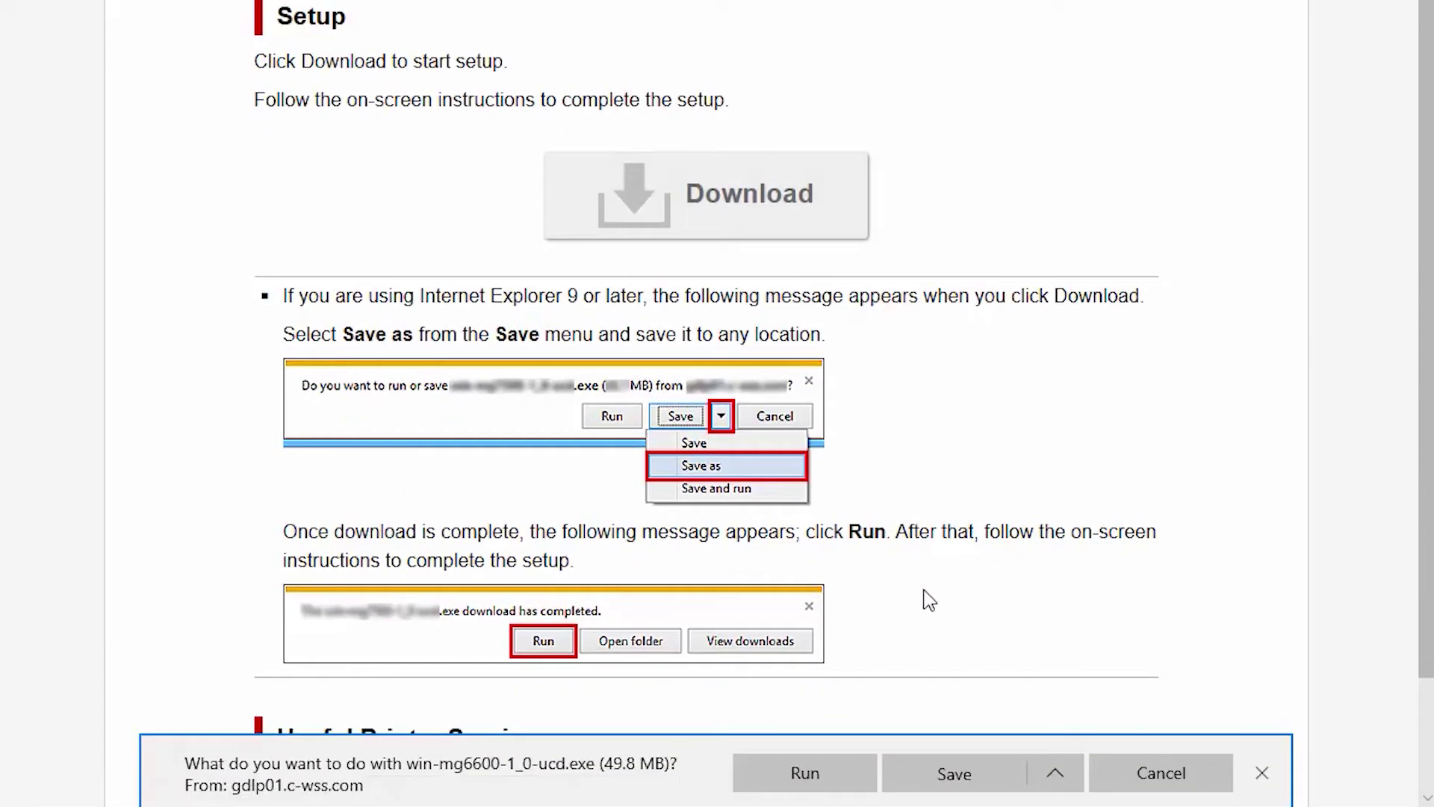
left_click(952, 777)
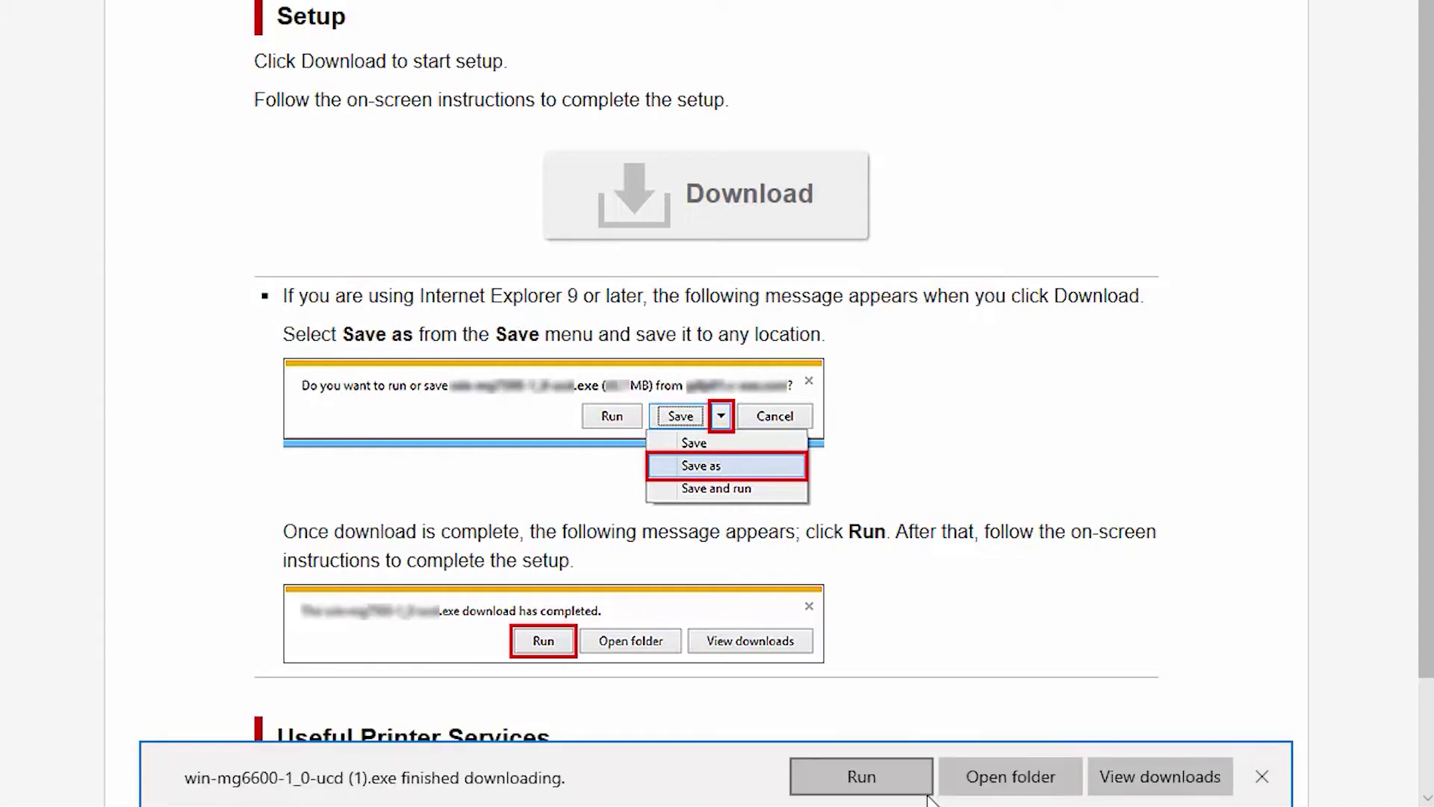
left_click(865, 778)
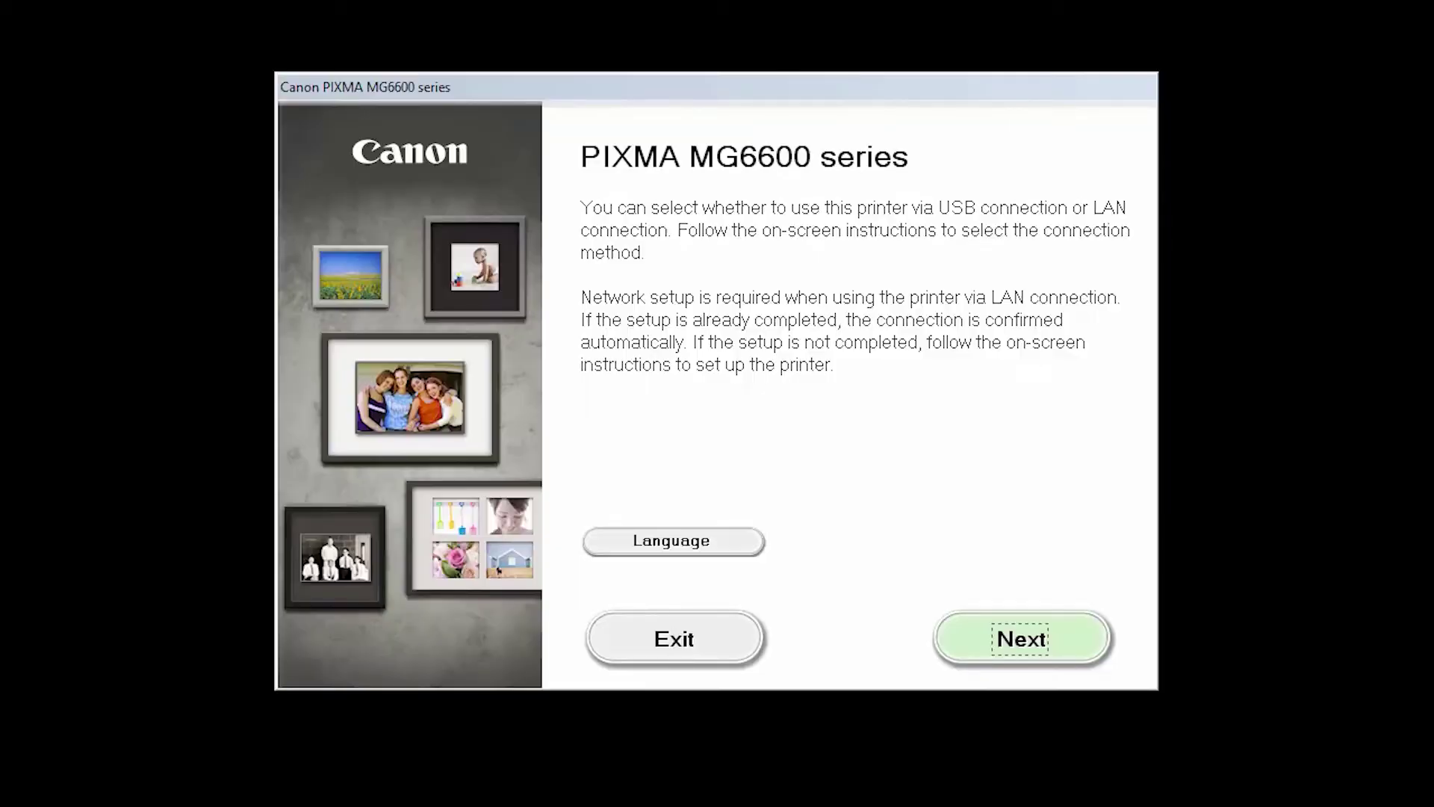
Choose Wireless LAN with Access Point Connection and confirm the printer is powered on.
left_click(1045, 656)
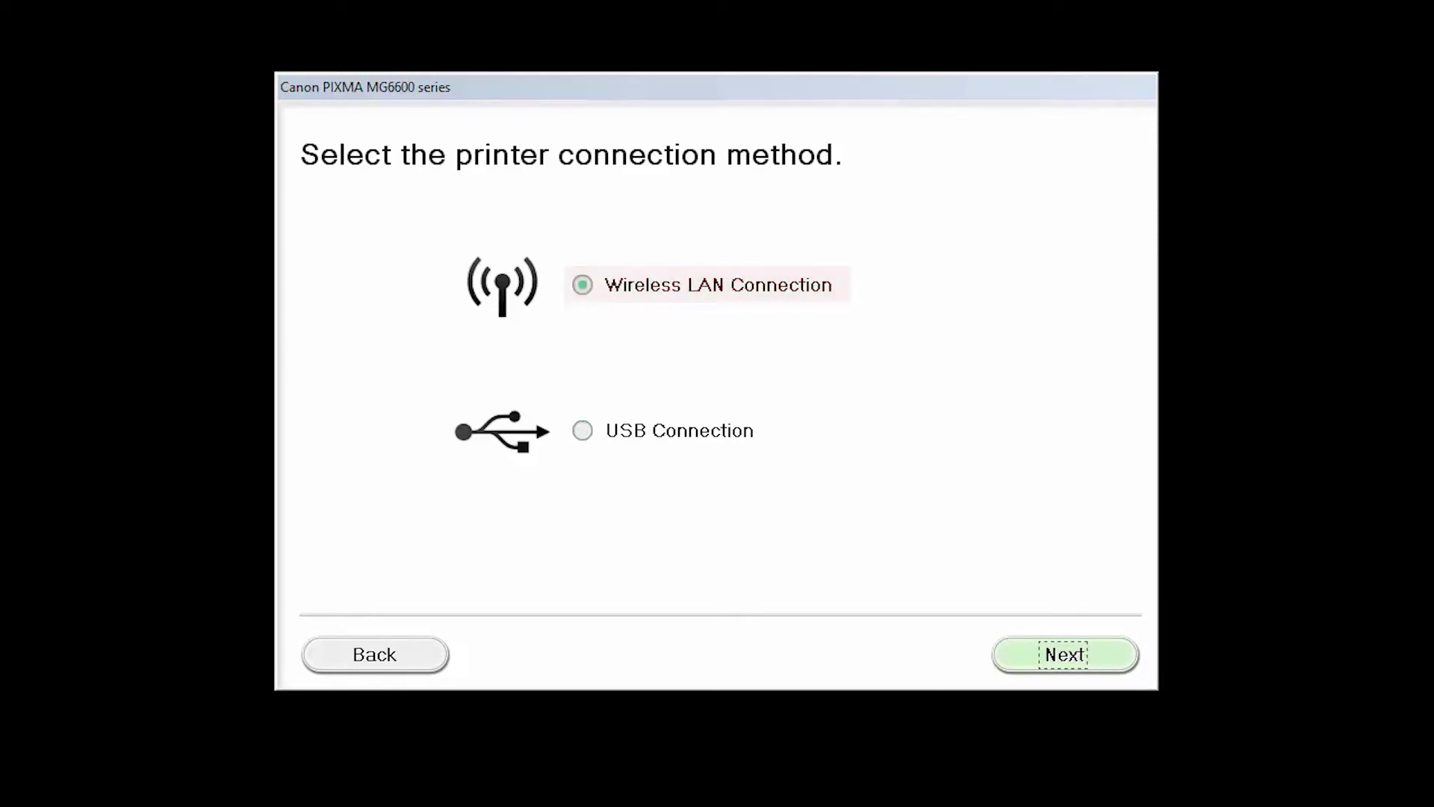
left_click(1068, 656)
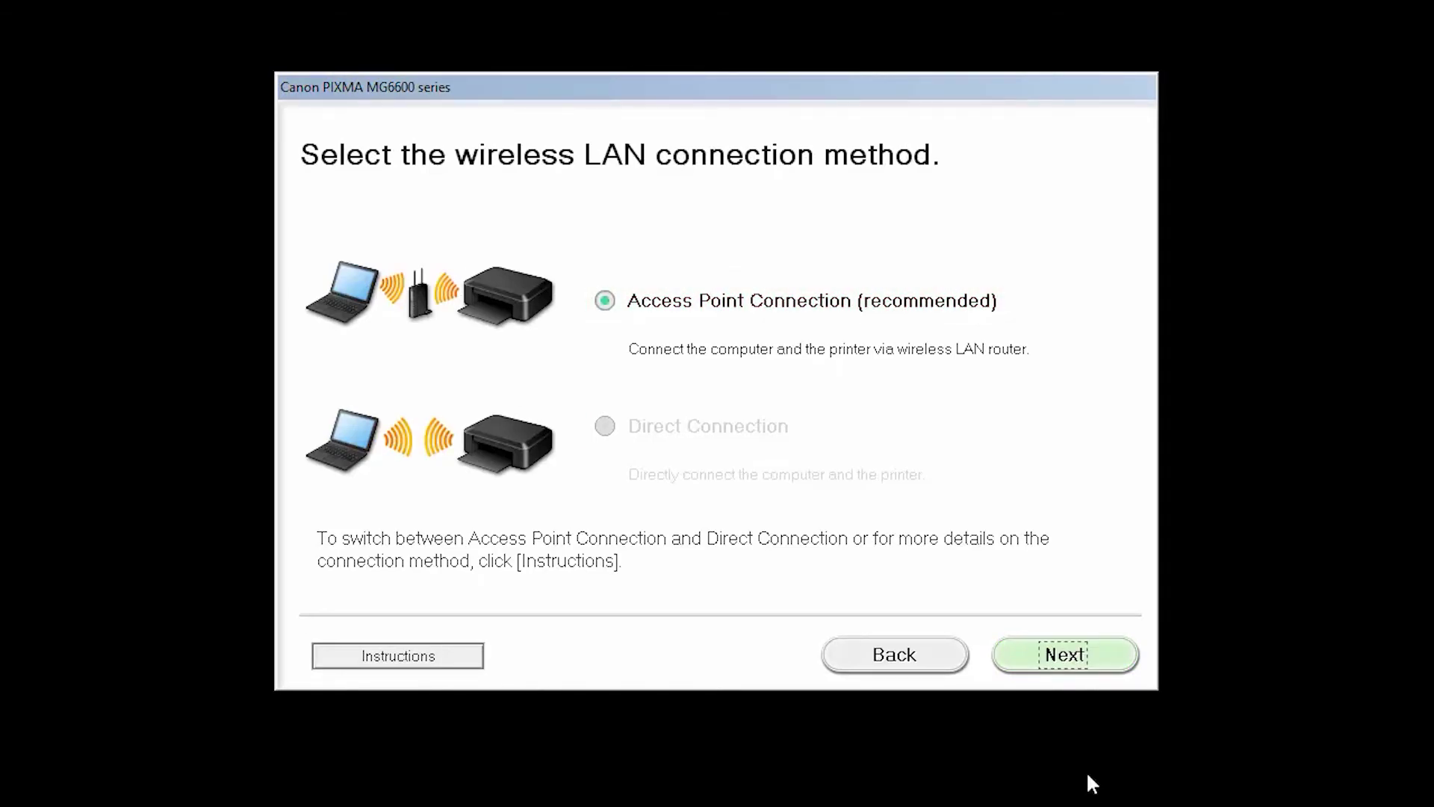
left_click(1076, 661)
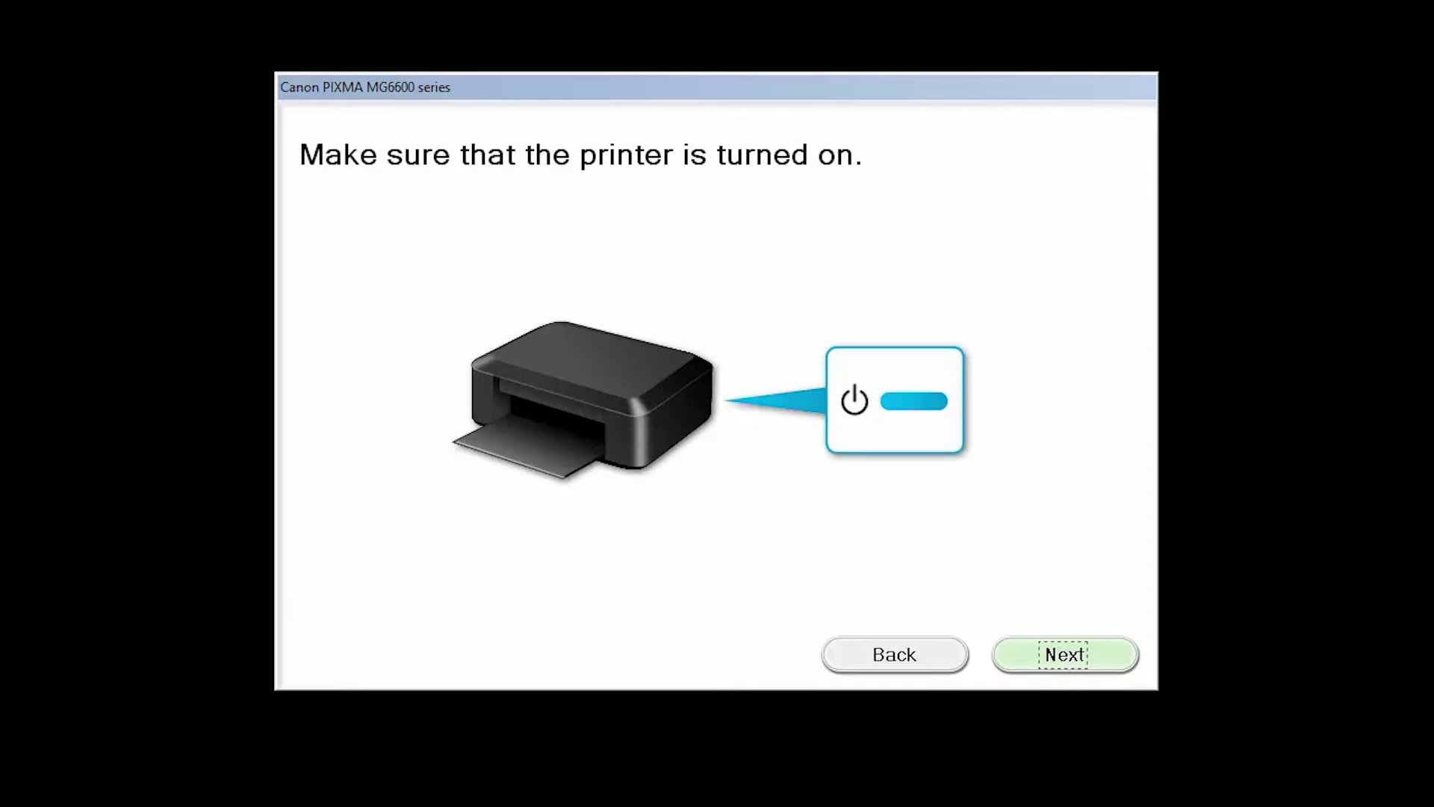
left_click(1075, 667)
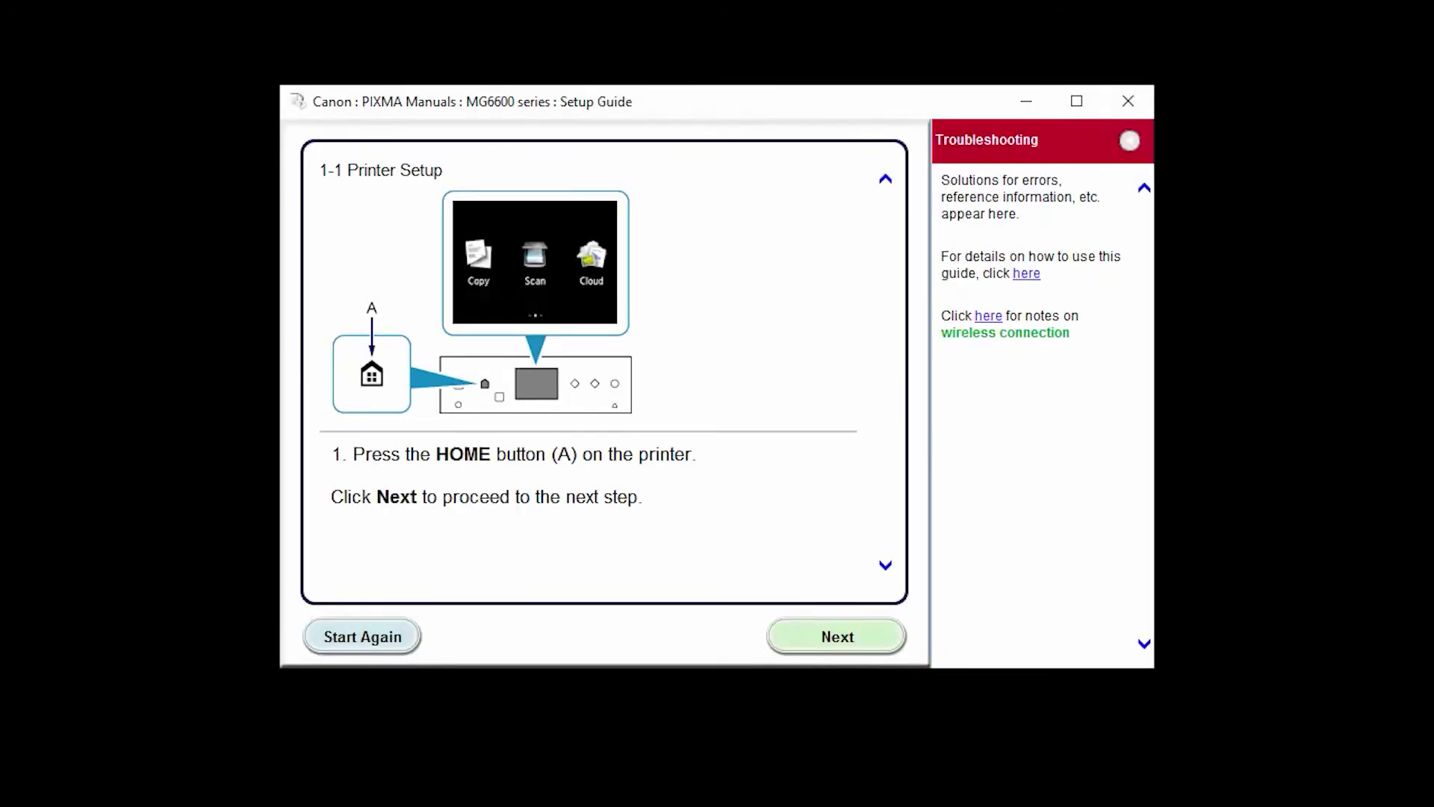
Follow the Setup Guide via Other Methods and Other setup to Cableless setup, completing its steps.
left_click(884, 648)
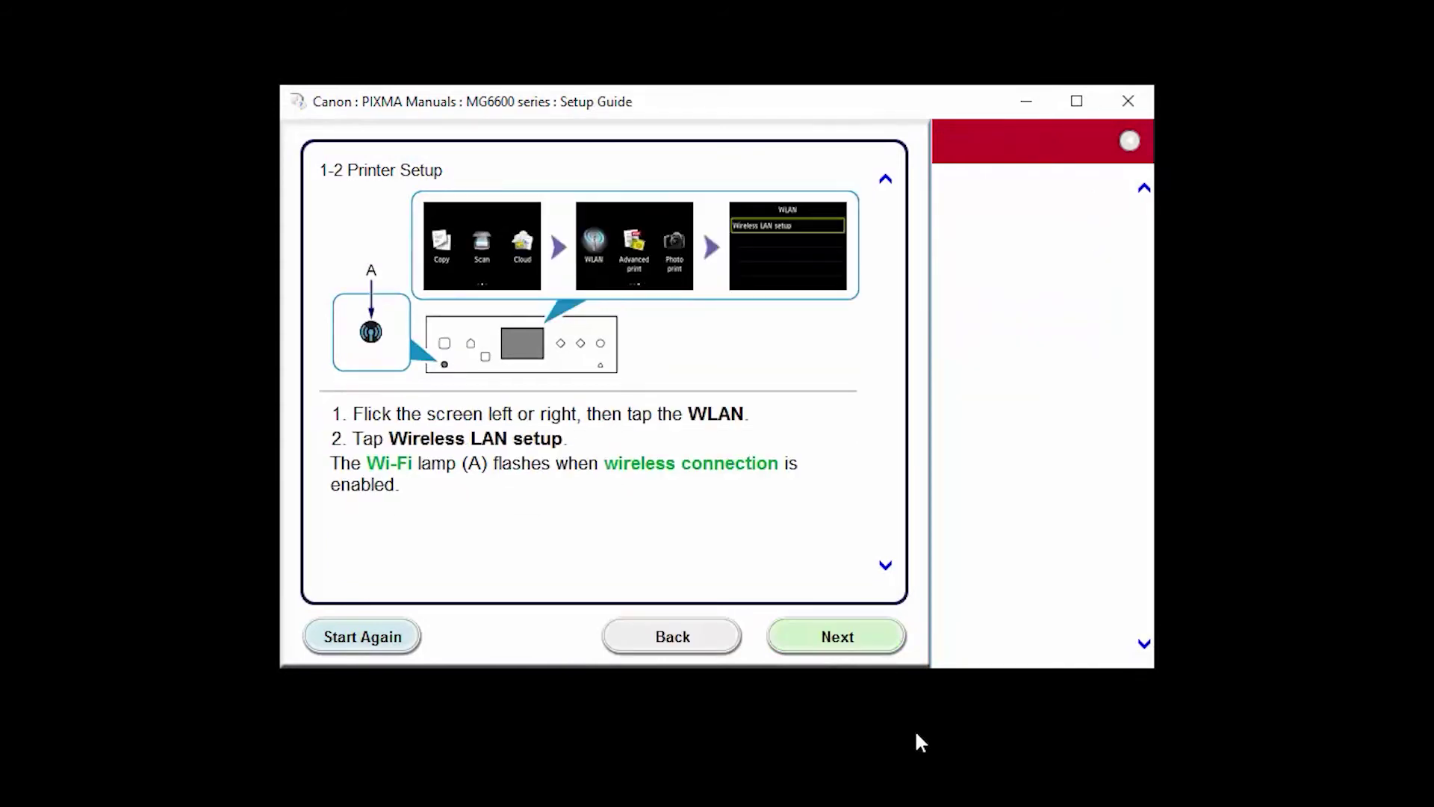
left_click(857, 641)
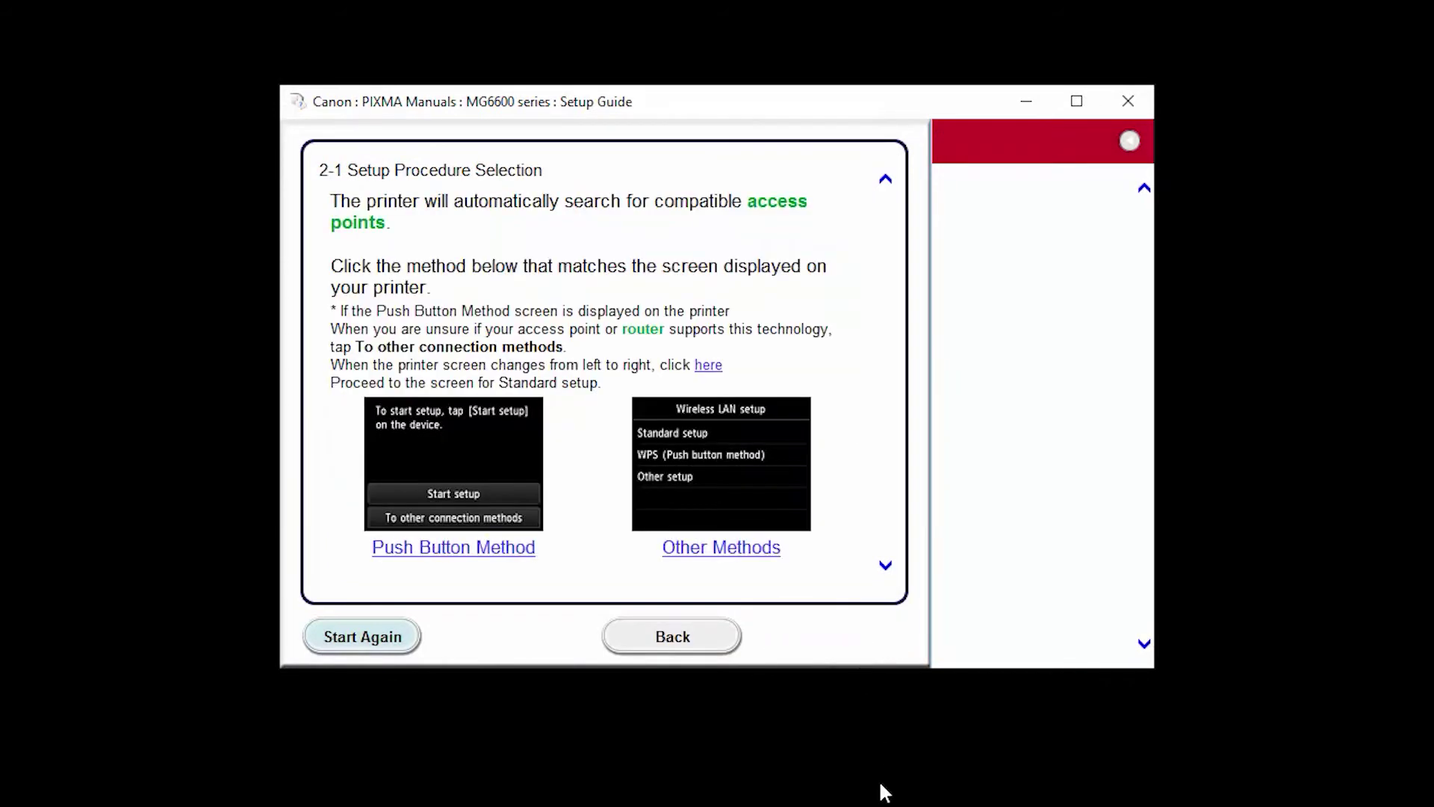
left_click(769, 553)
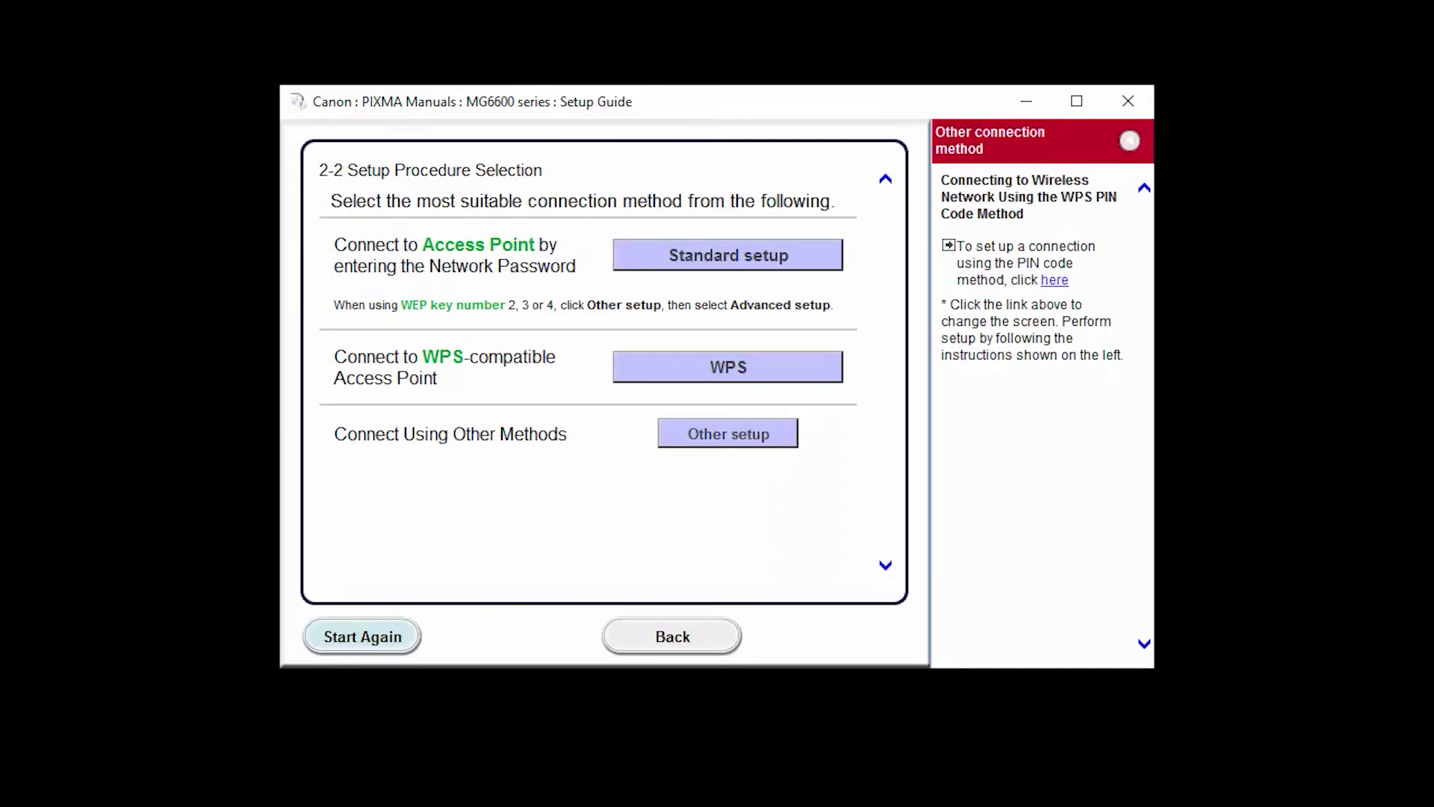
left_click(745, 442)
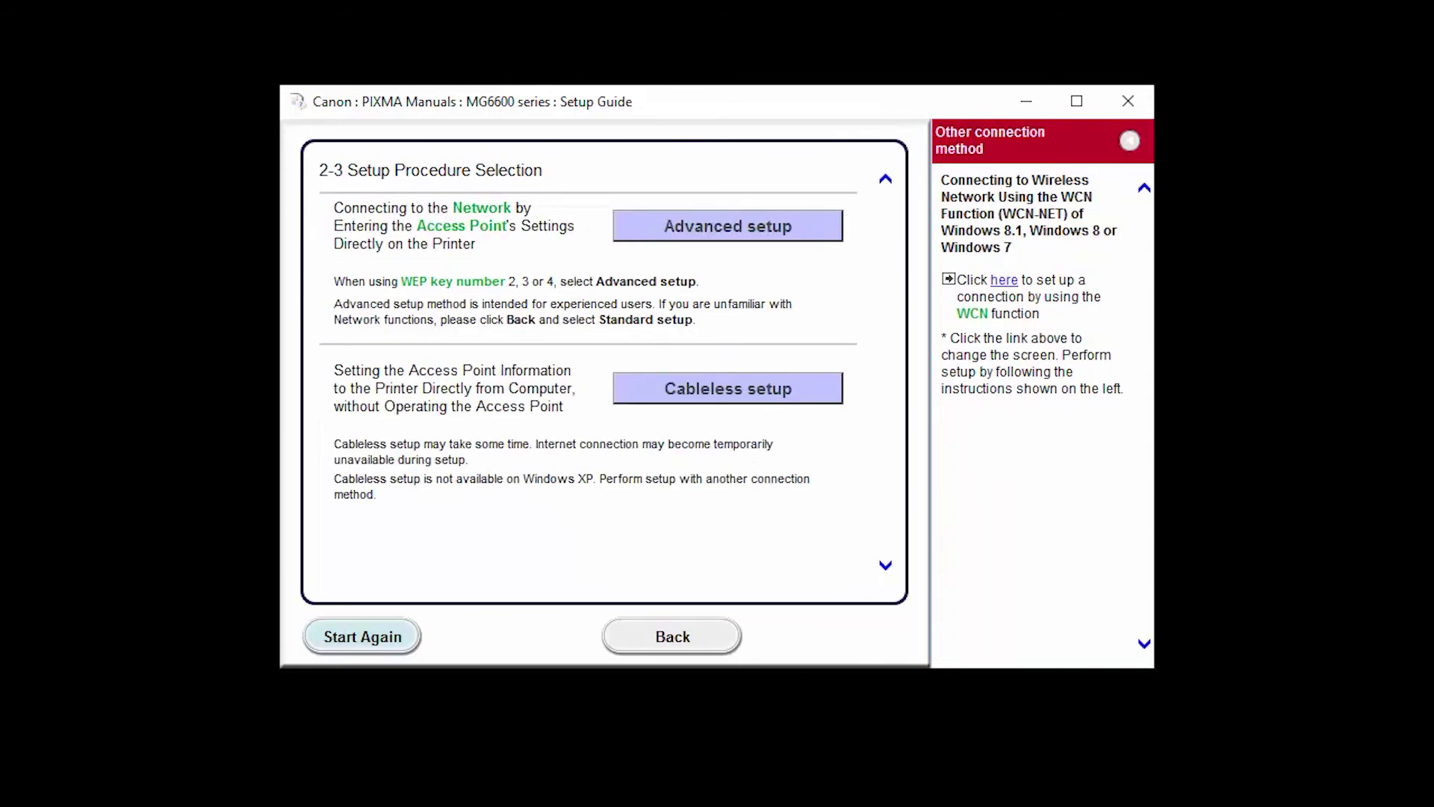
left_click(777, 397)
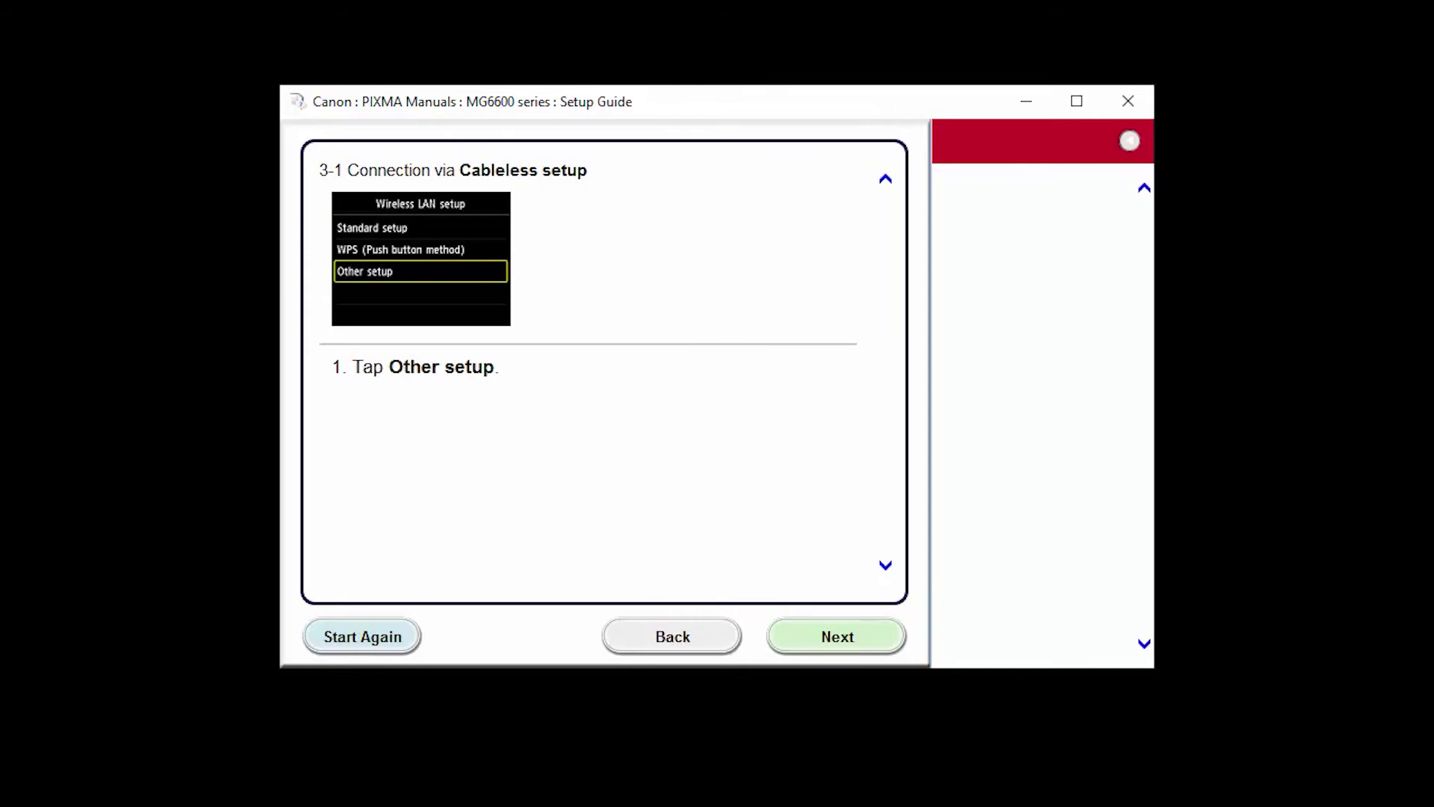
left_click(858, 647)
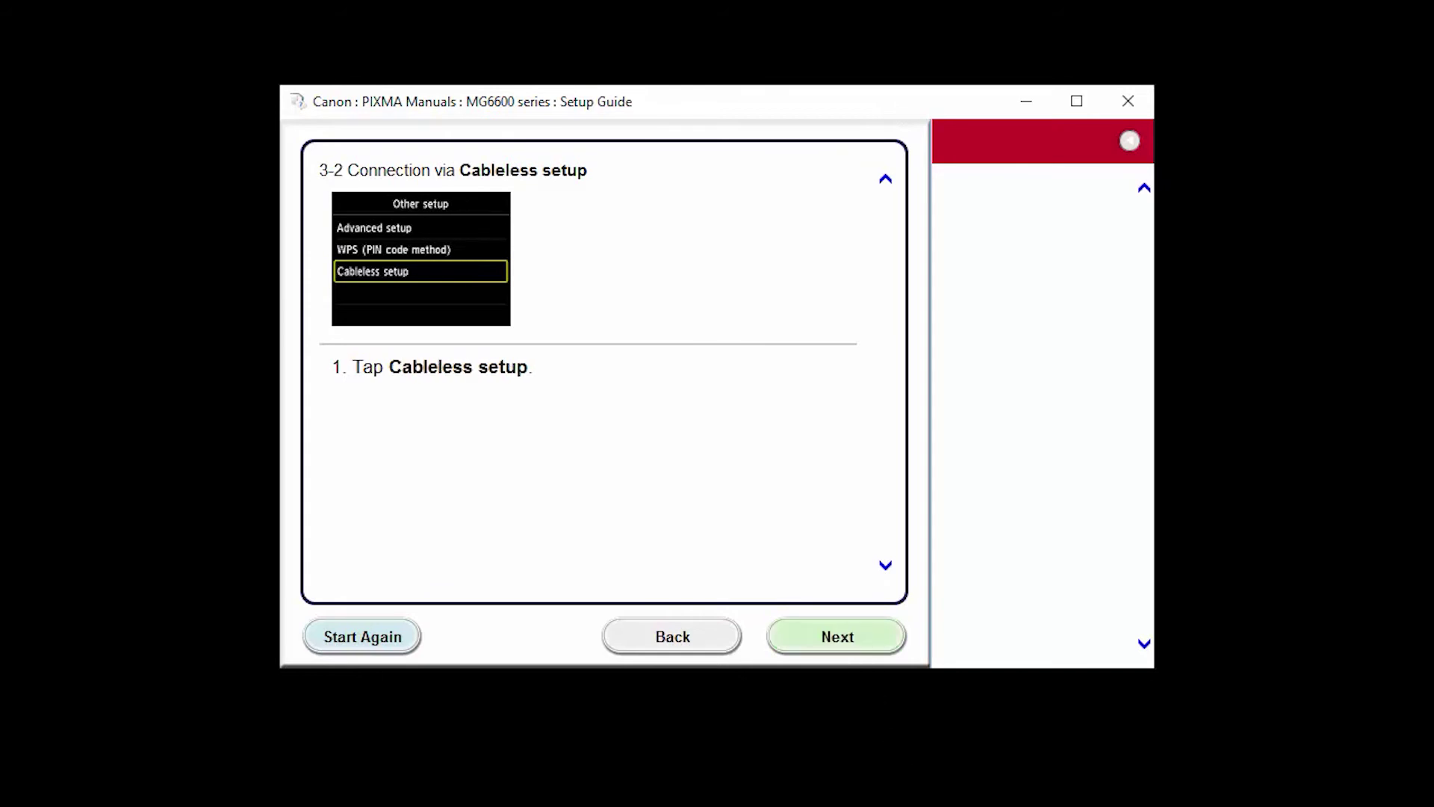
left_click(860, 637)
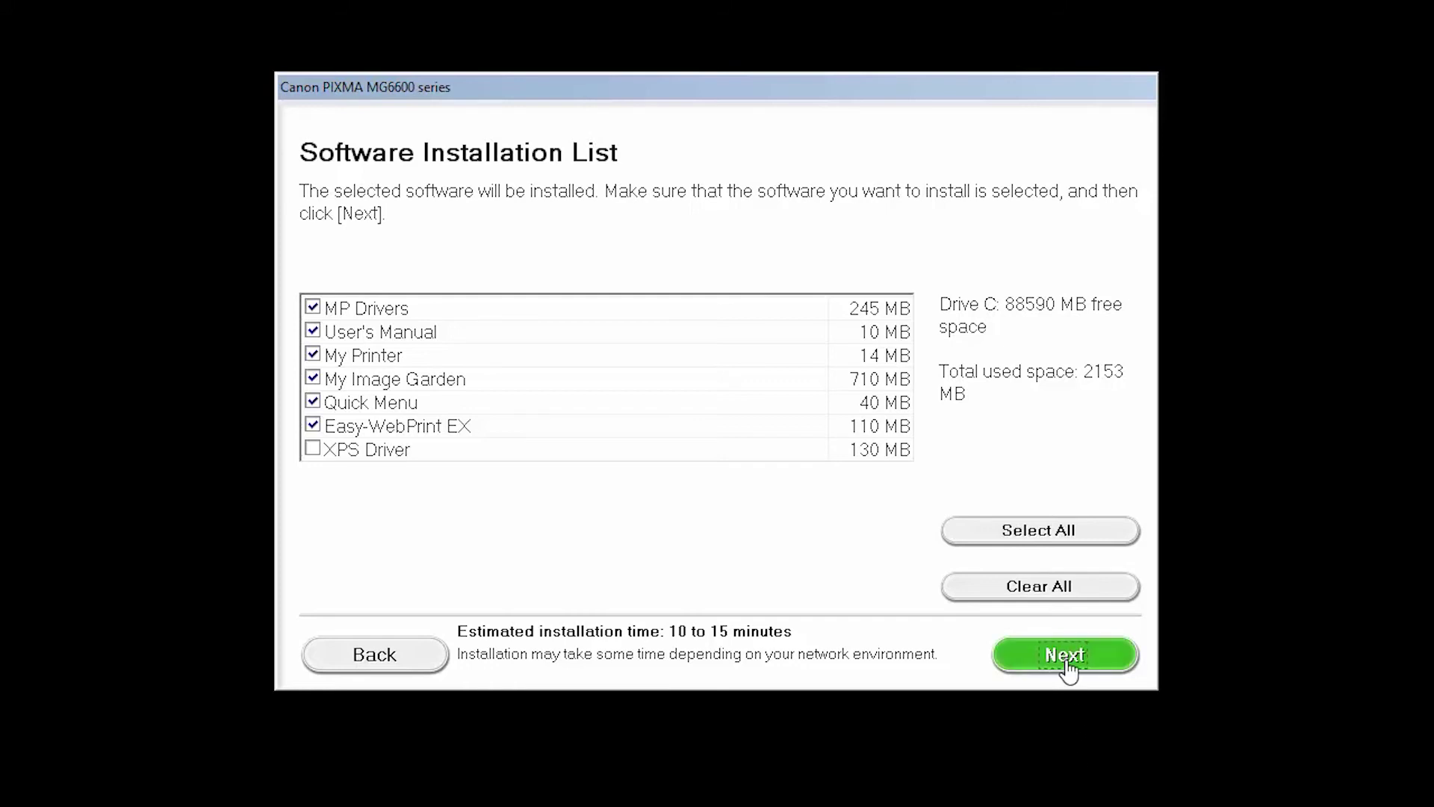
Install the checked software packages, accepting the license agreement and install wizard processes.
left_click(1065, 672)
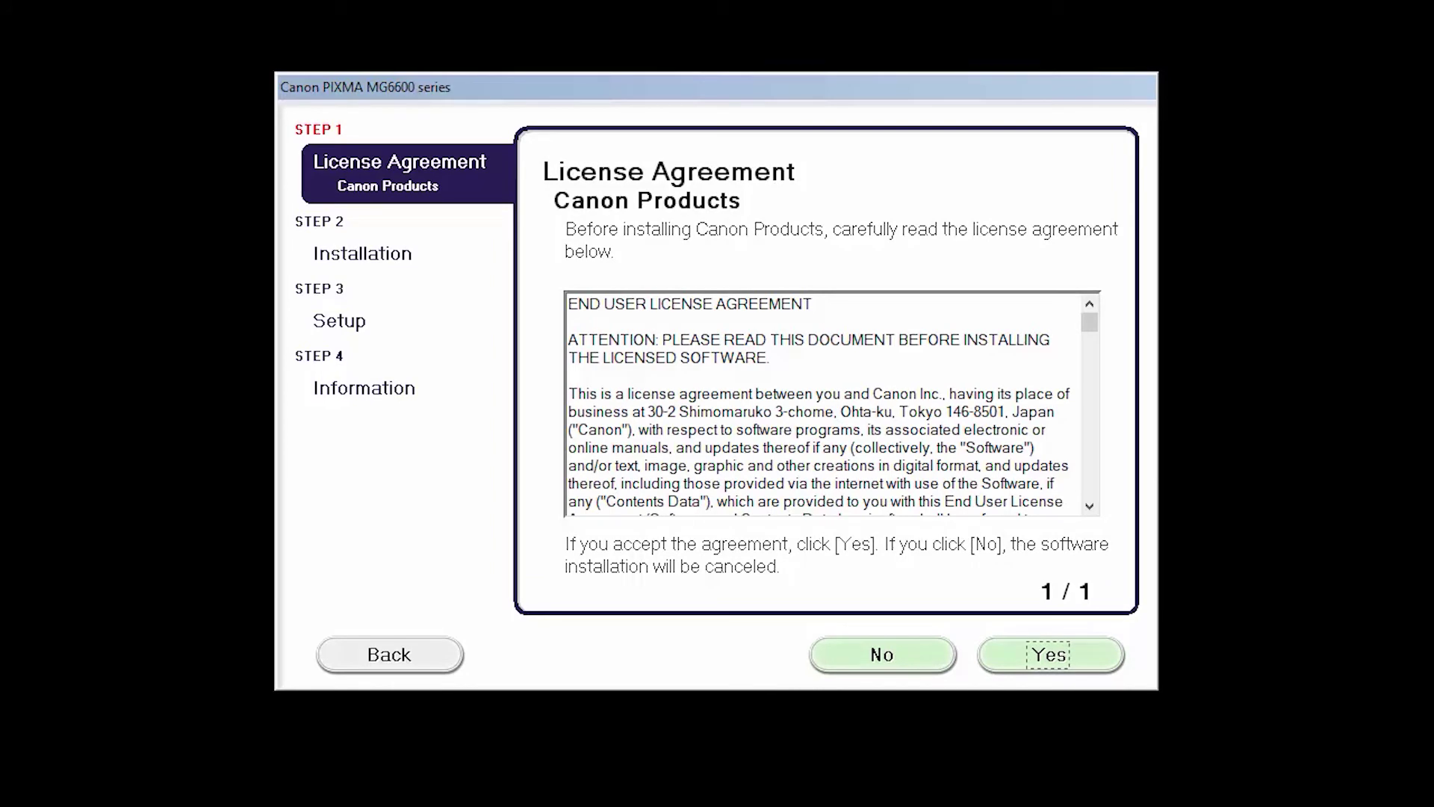
left_click(1067, 672)
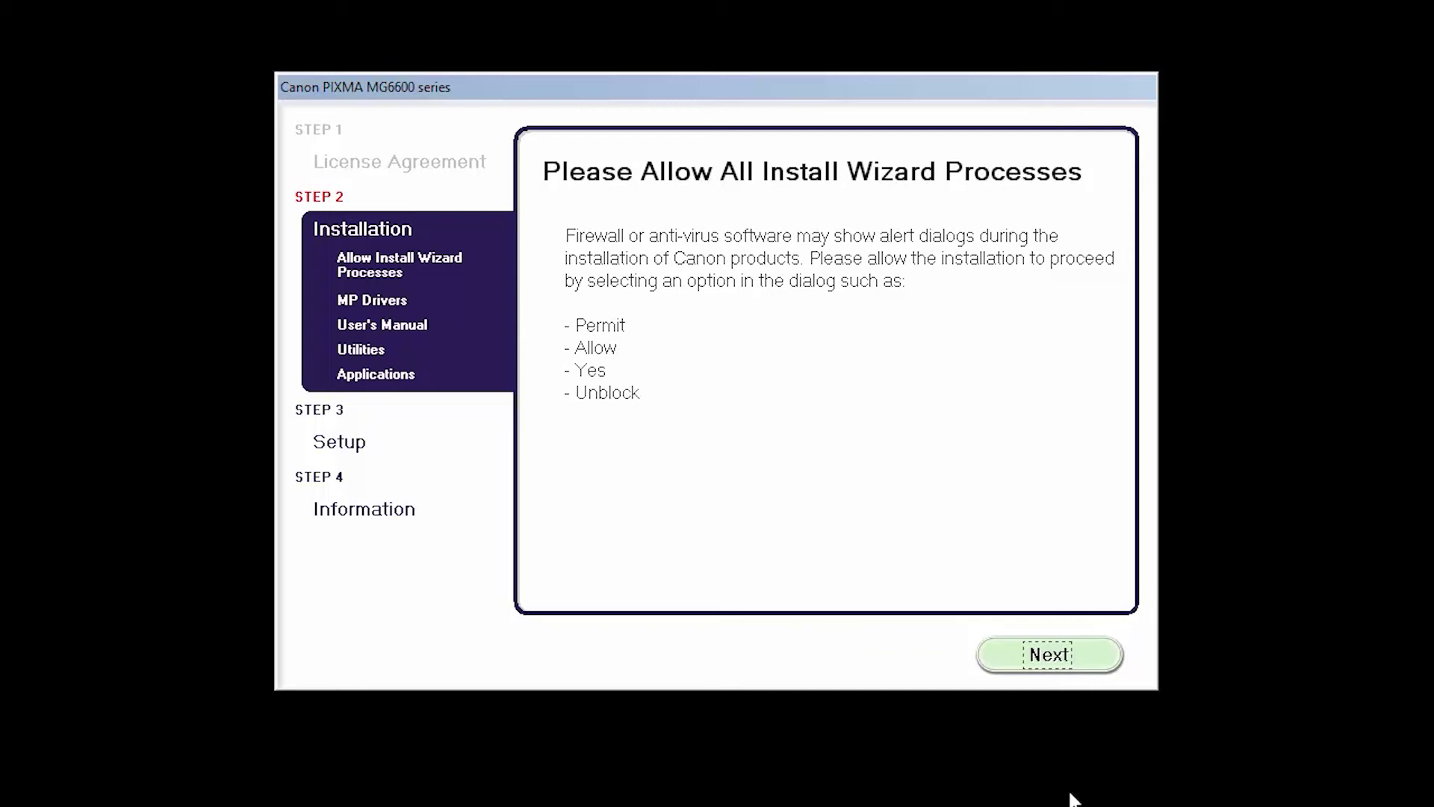
left_click(1056, 669)
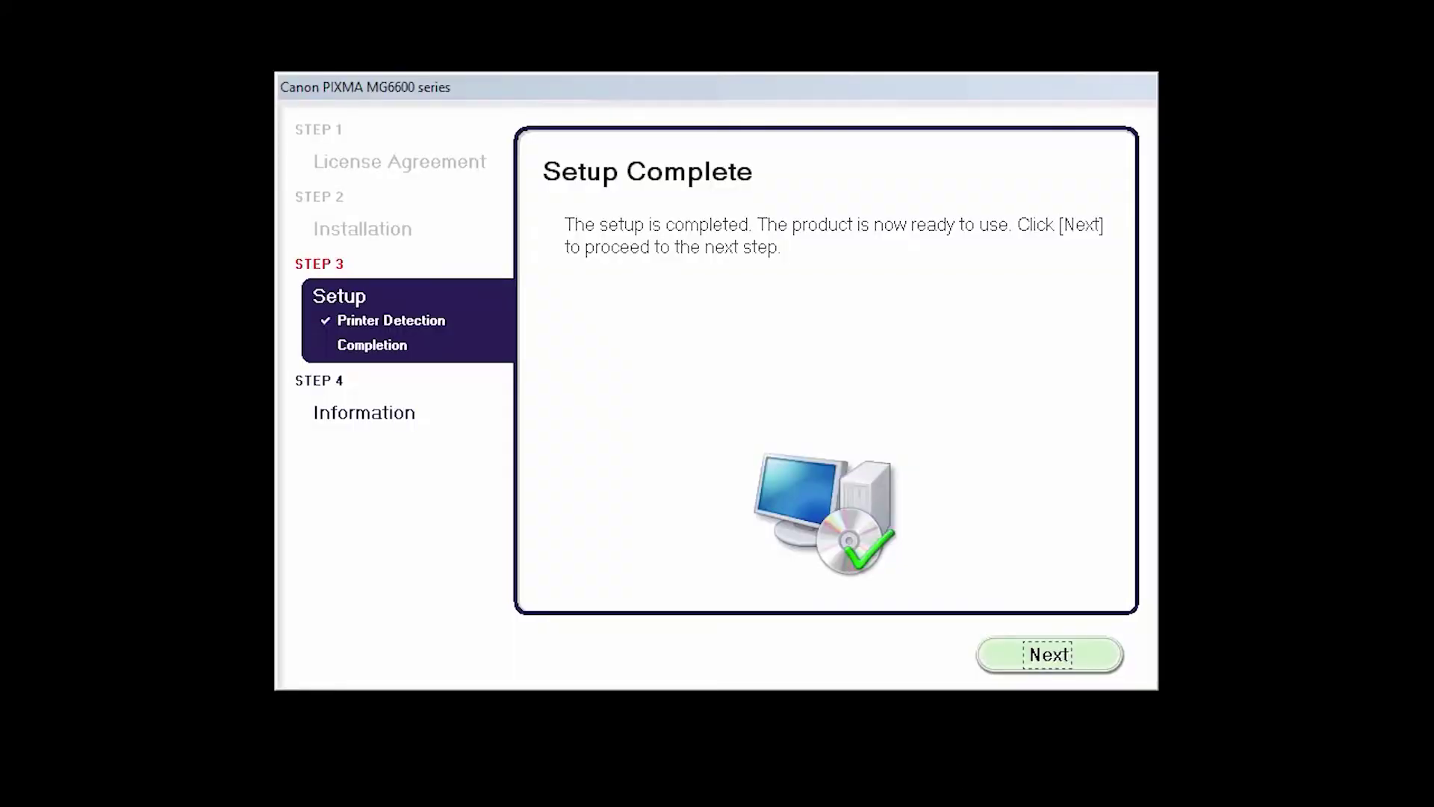
Continue past Setup Complete and User Registration to the Extended Survey Program.
left_click(1085, 666)
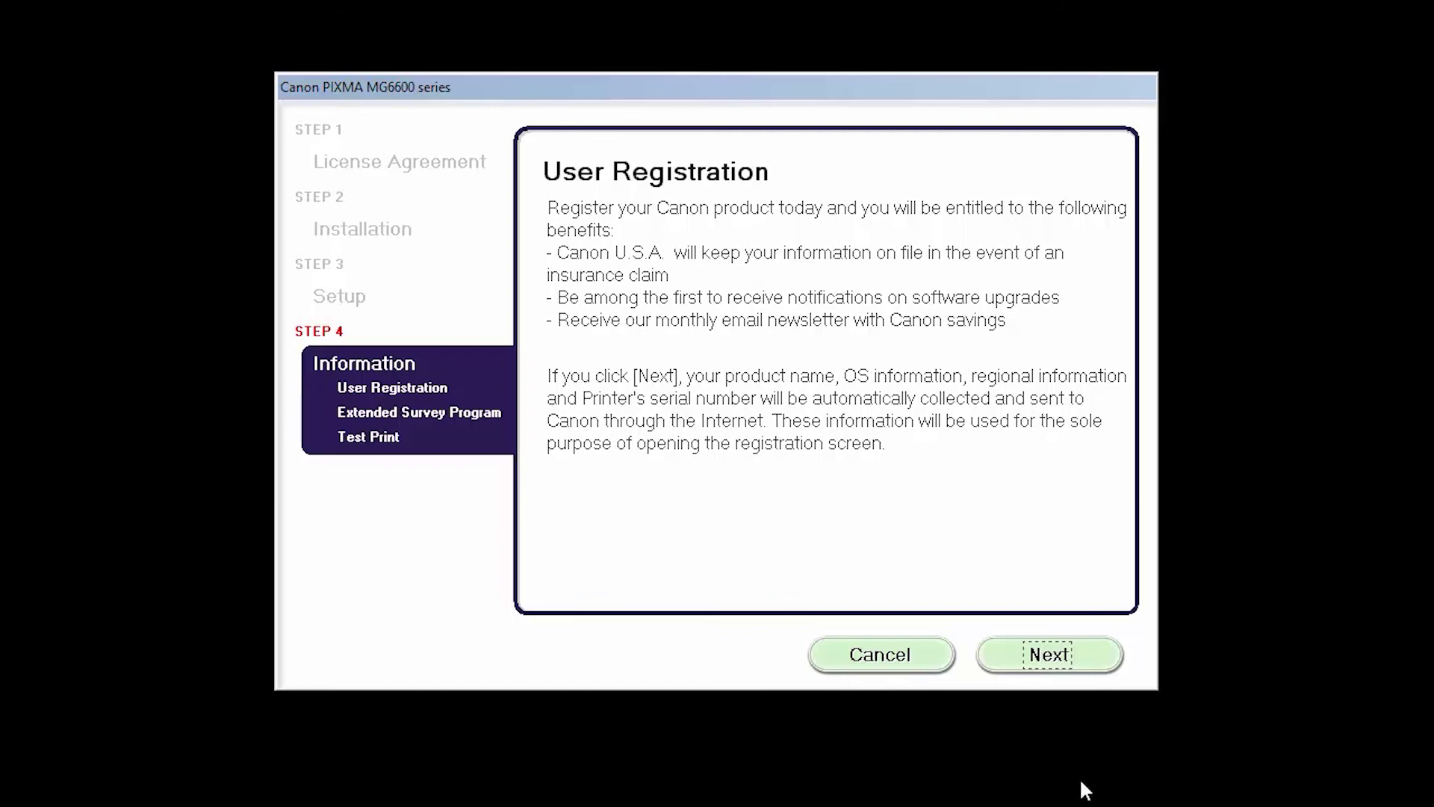
left_click(1076, 668)
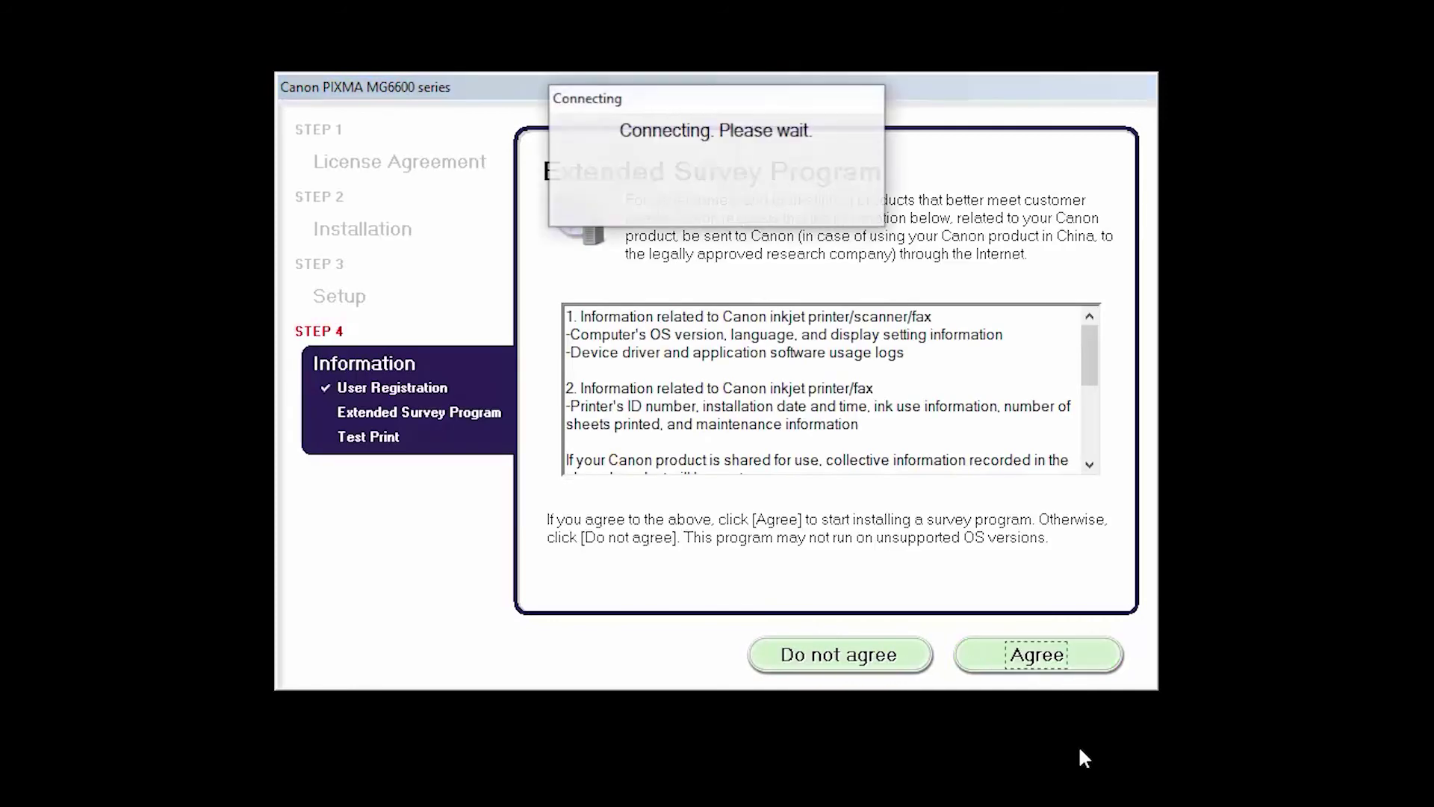